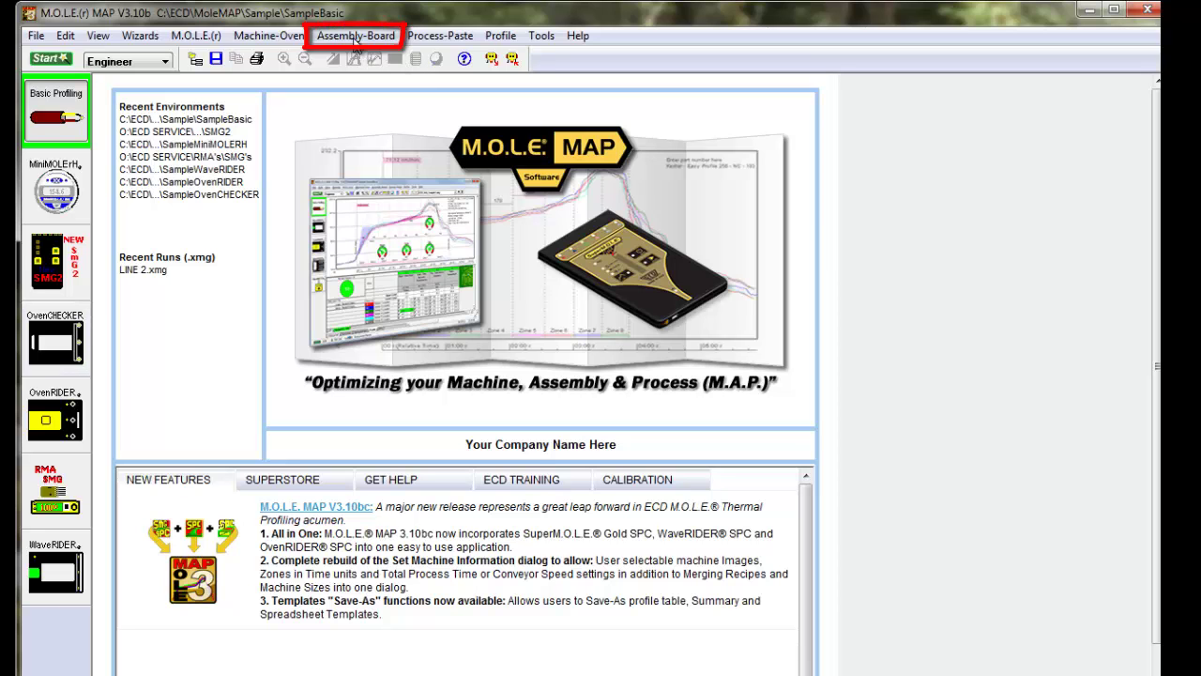
Open the Assembly-Board menu to reach the assembly information settings
click(355, 37)
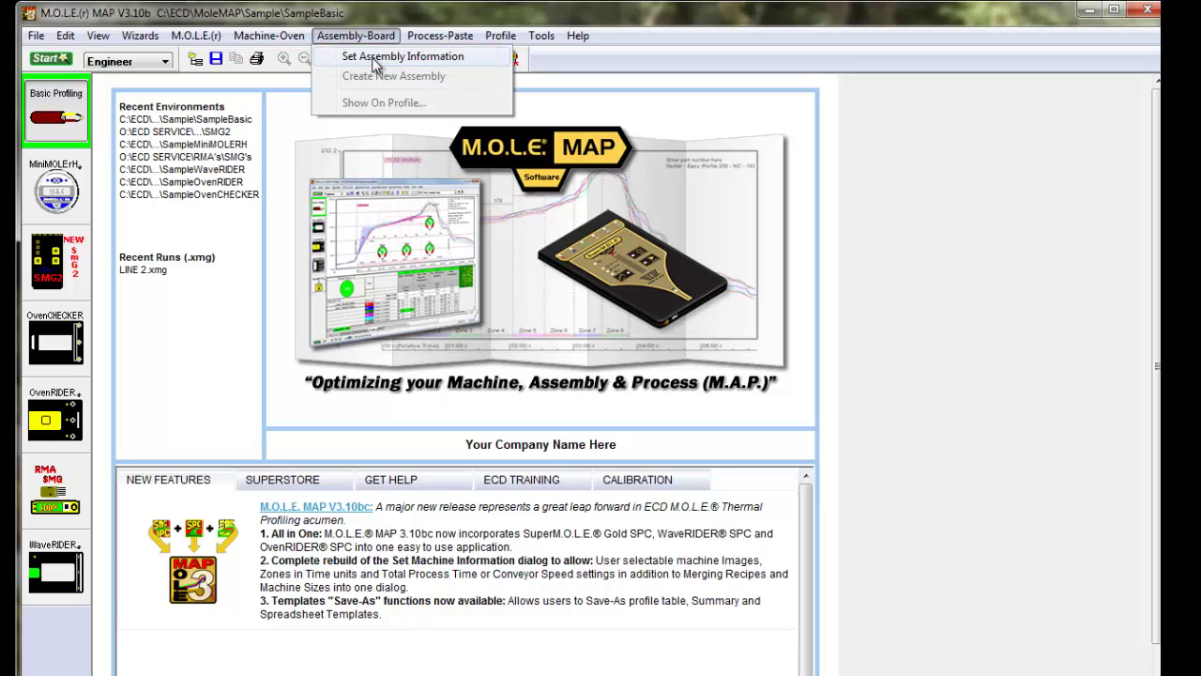
click(373, 57)
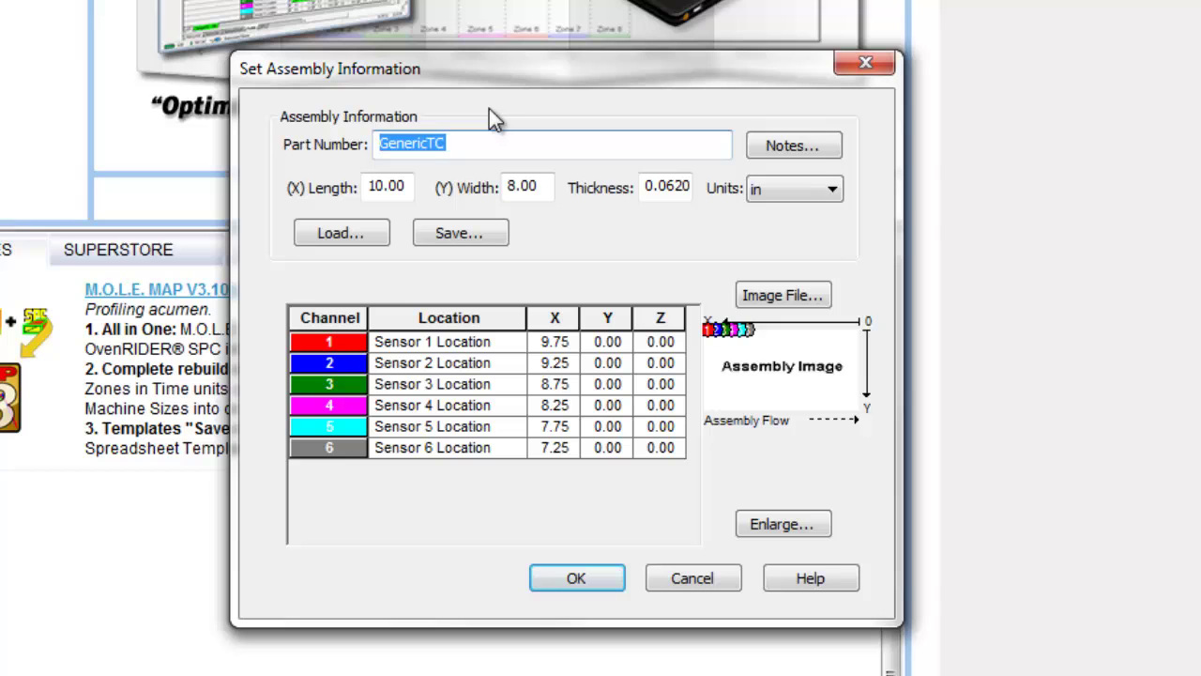
Enter part number Motherboard84 and board size 12 × 10, keeping units in inches
text(Mother)
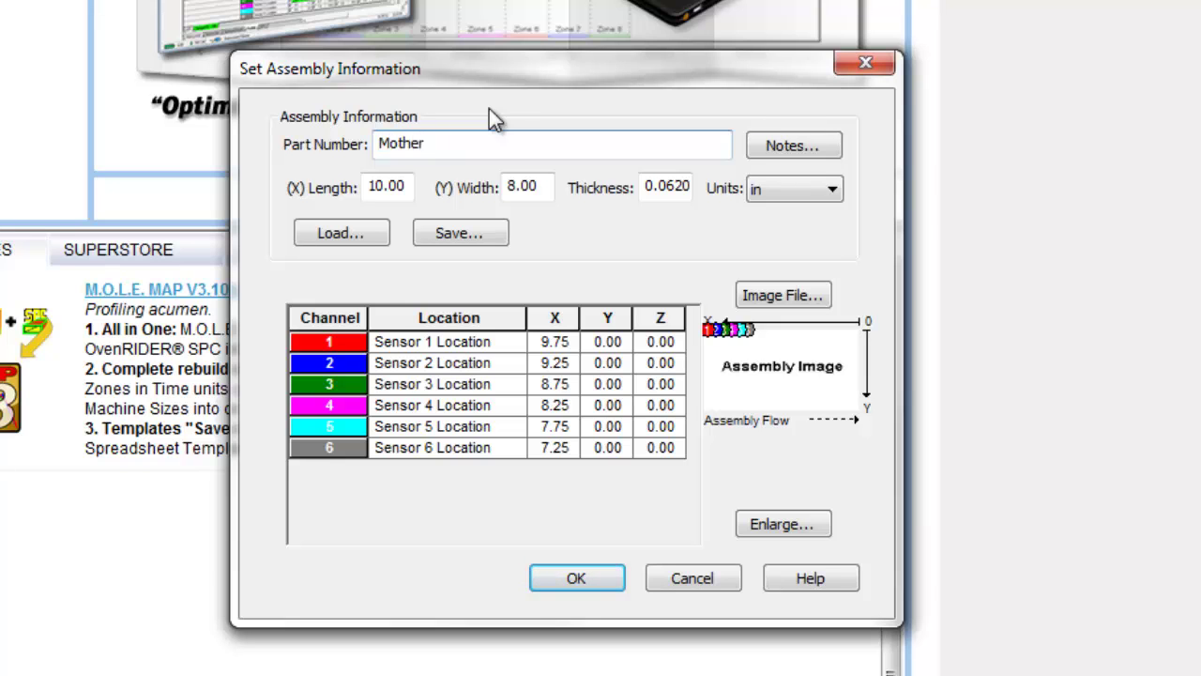
text(board84)
double_click(411, 186)
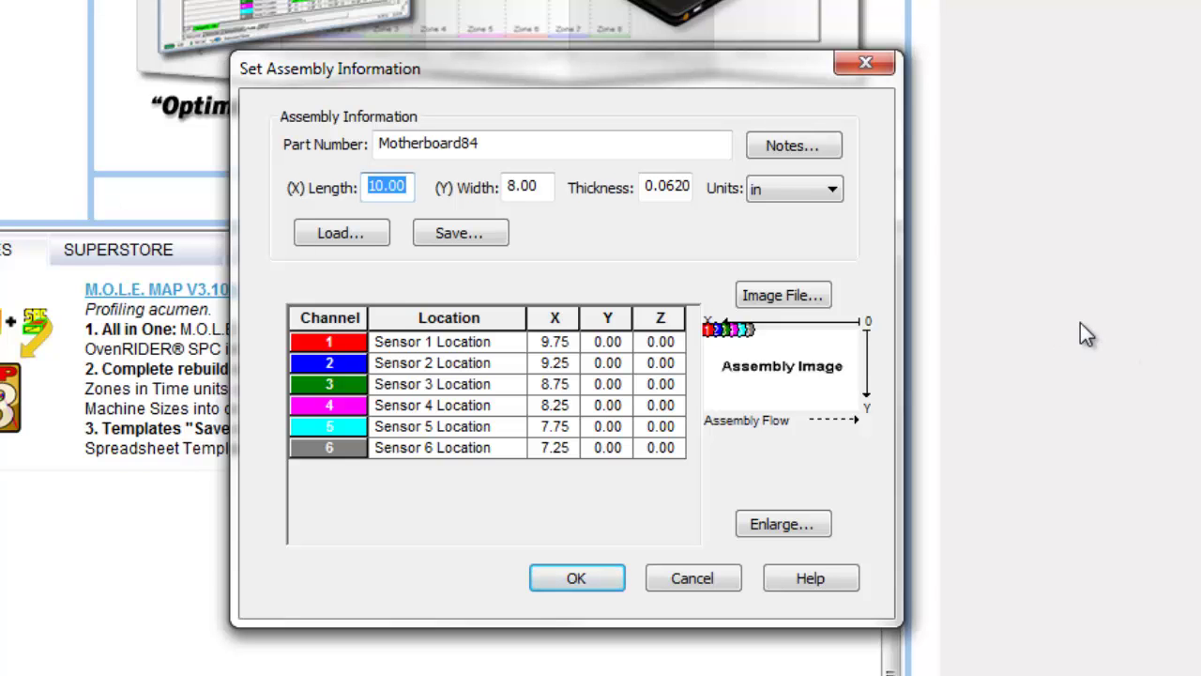
text(12)
key(Tab)
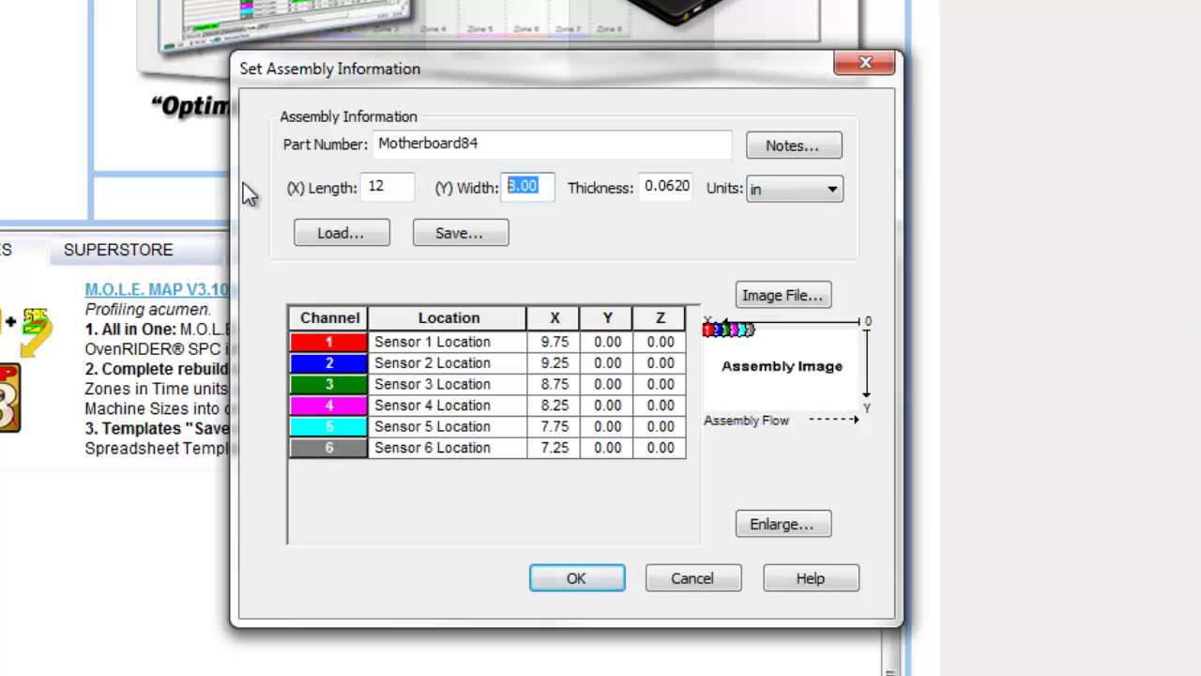
text(10)
click(834, 190)
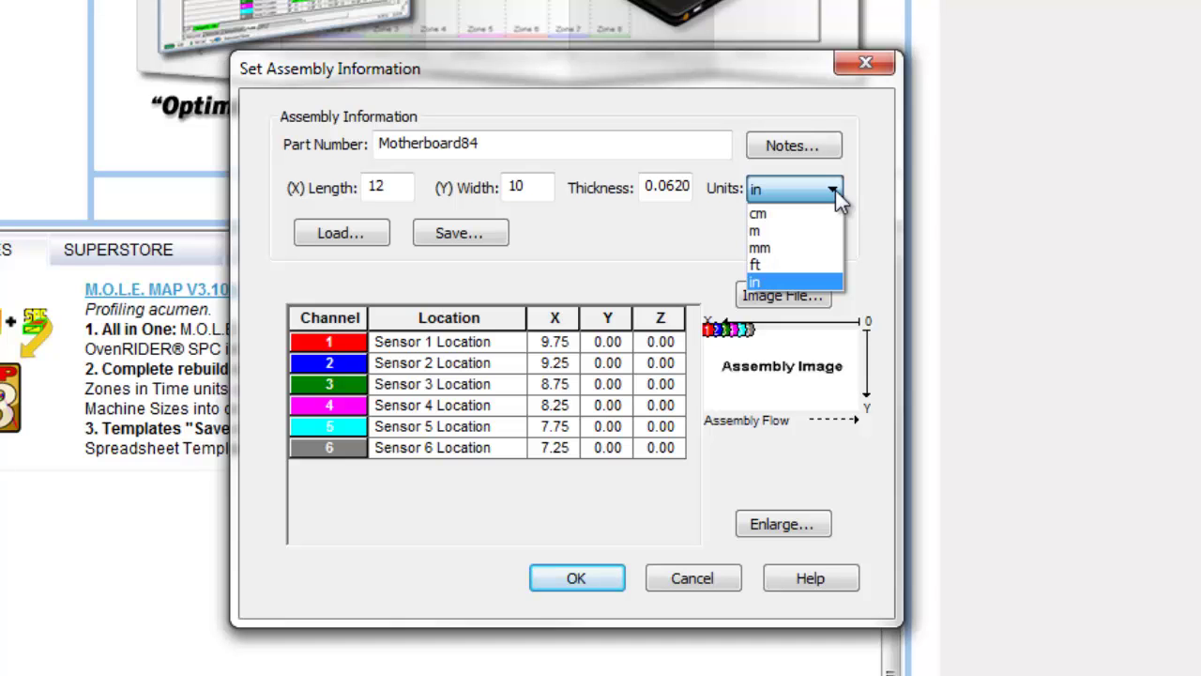
click(792, 279)
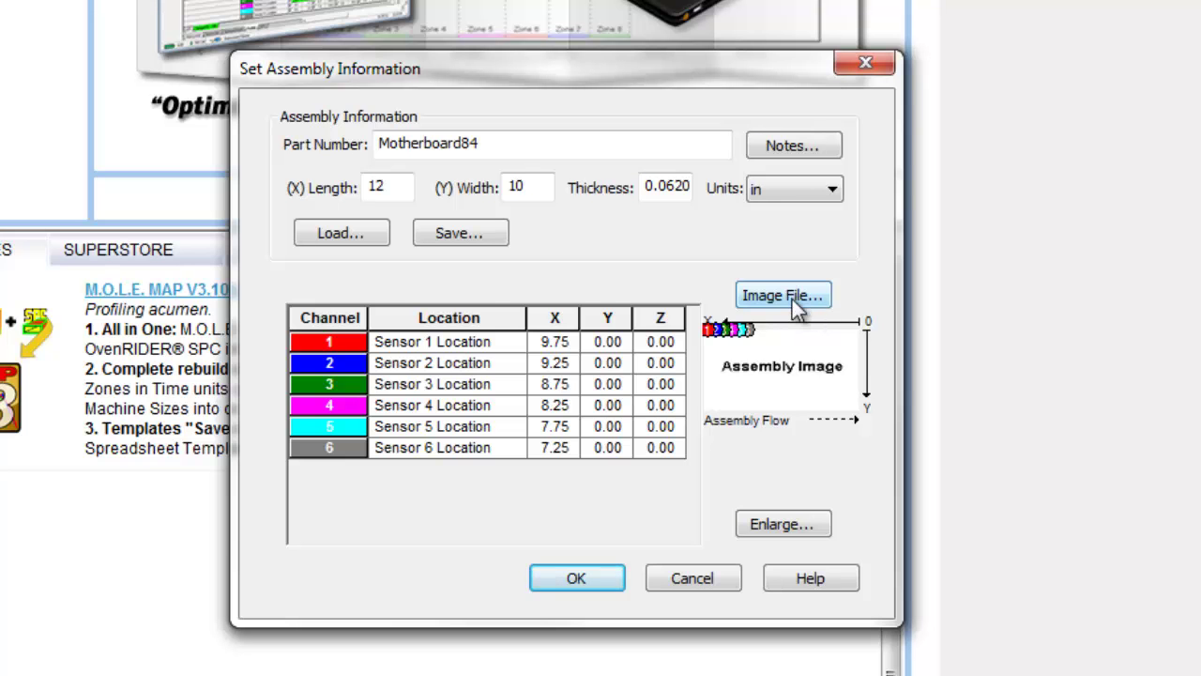
Attach the MotherBoard84 picture from the Assembly folder as the assembly image
click(792, 300)
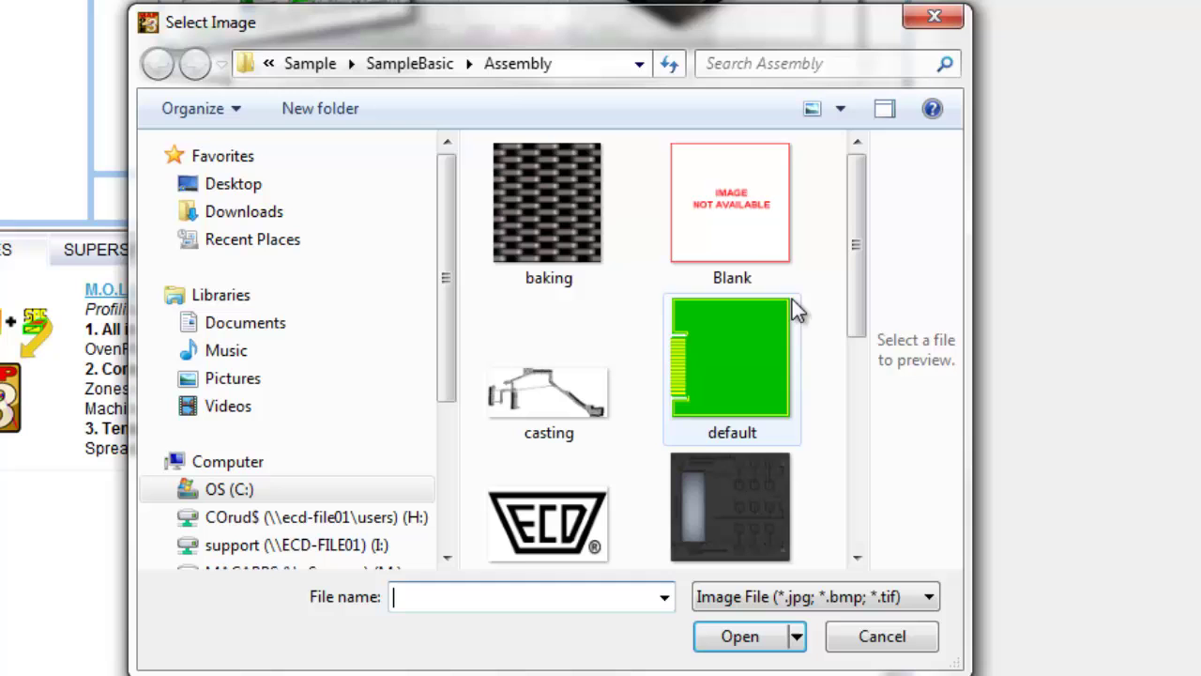
drag(855, 241, 864, 369)
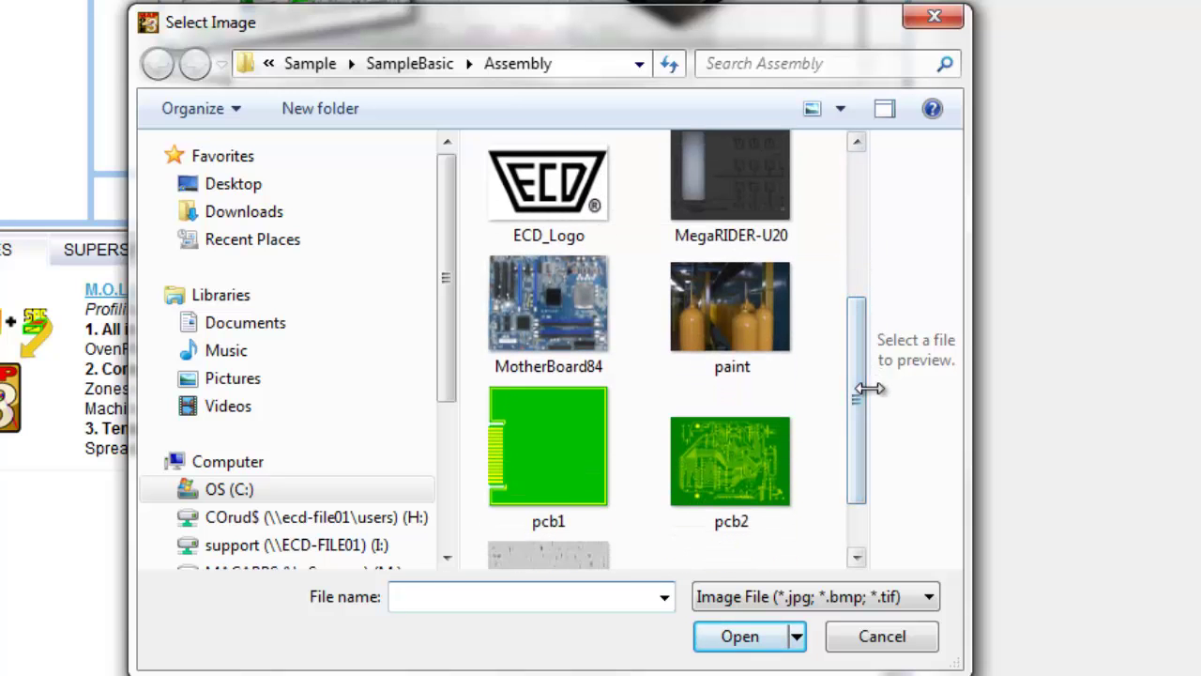
click(583, 318)
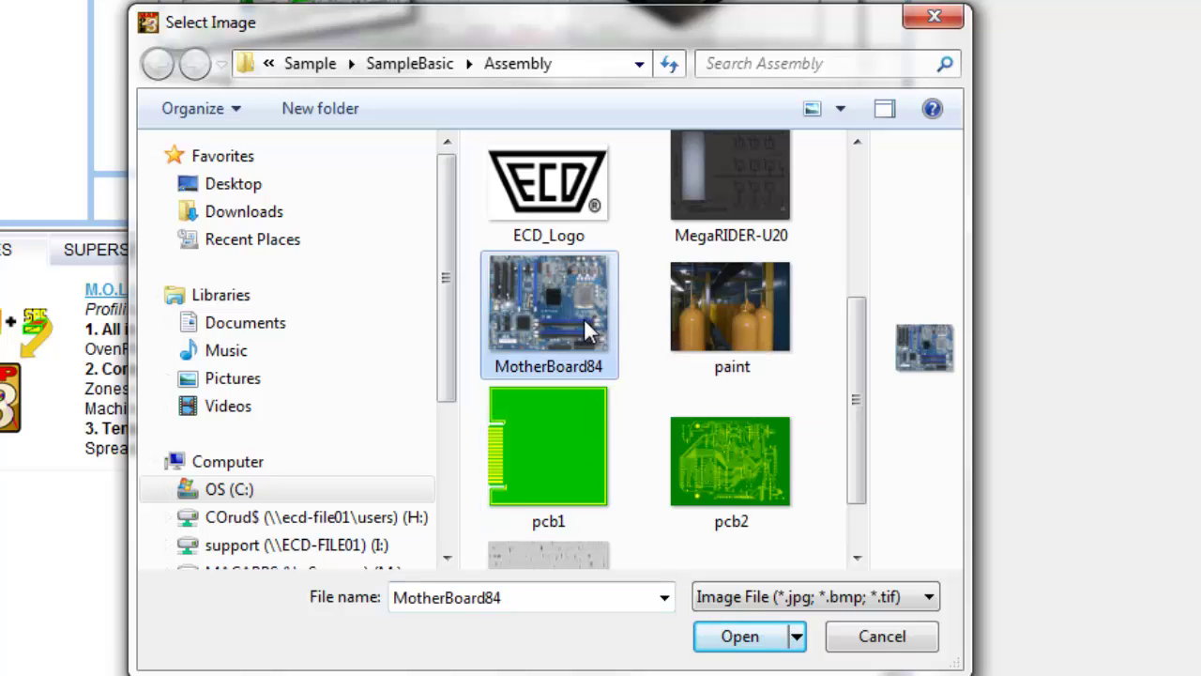
click(731, 640)
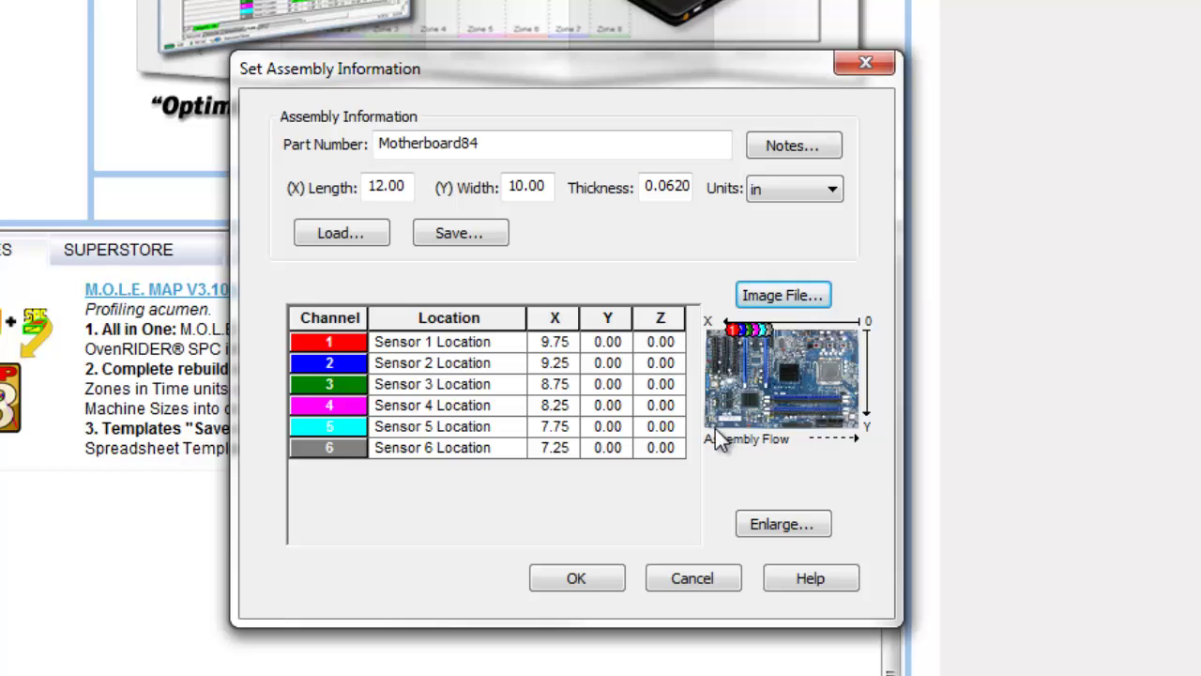
Enlarge the sensor layout and place sensor 1 on the board at X 3.01, Y 1.51
click(781, 527)
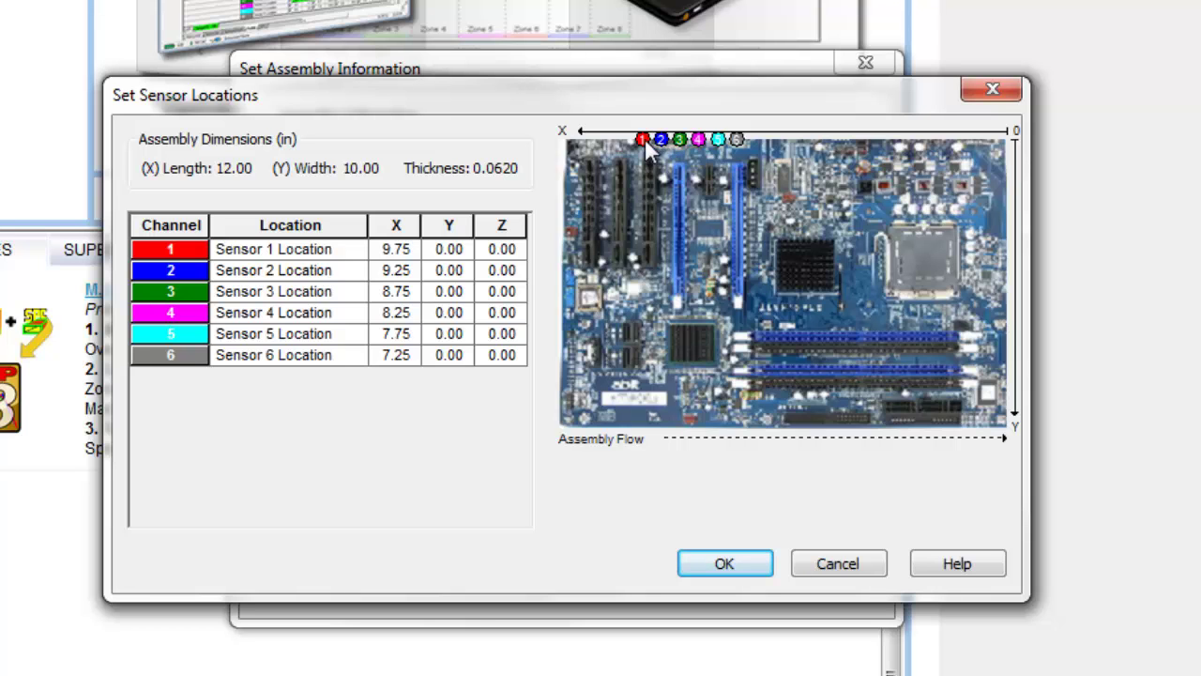
mouse_move(646, 141)
mouse_down()
mouse_move(649, 303)
mouse_move(713, 293)
mouse_move(797, 237)
mouse_move(840, 240)
mouse_move(841, 295)
mouse_move(775, 299)
mouse_up()
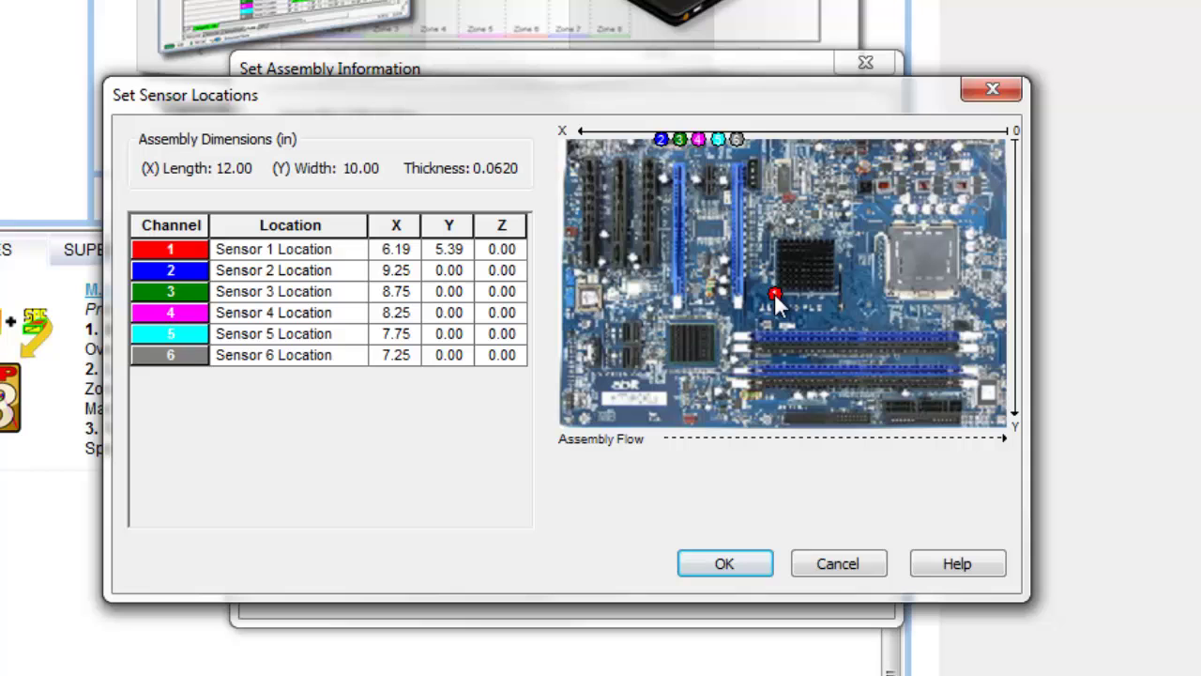
mouse_move(777, 302)
mouse_down()
mouse_move(743, 324)
mouse_move(722, 281)
mouse_move(898, 188)
mouse_up()
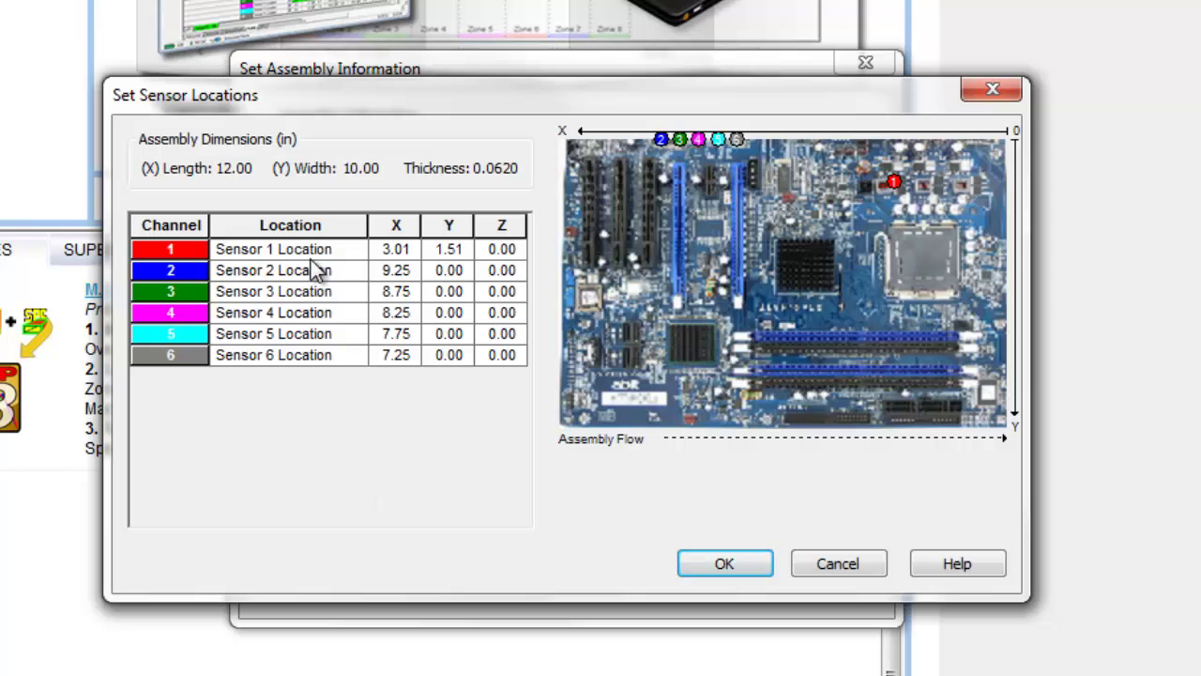
click(340, 248)
Name sensor 1's location Q150, place sensor 2 near the right edge, and name it R123
click(343, 248)
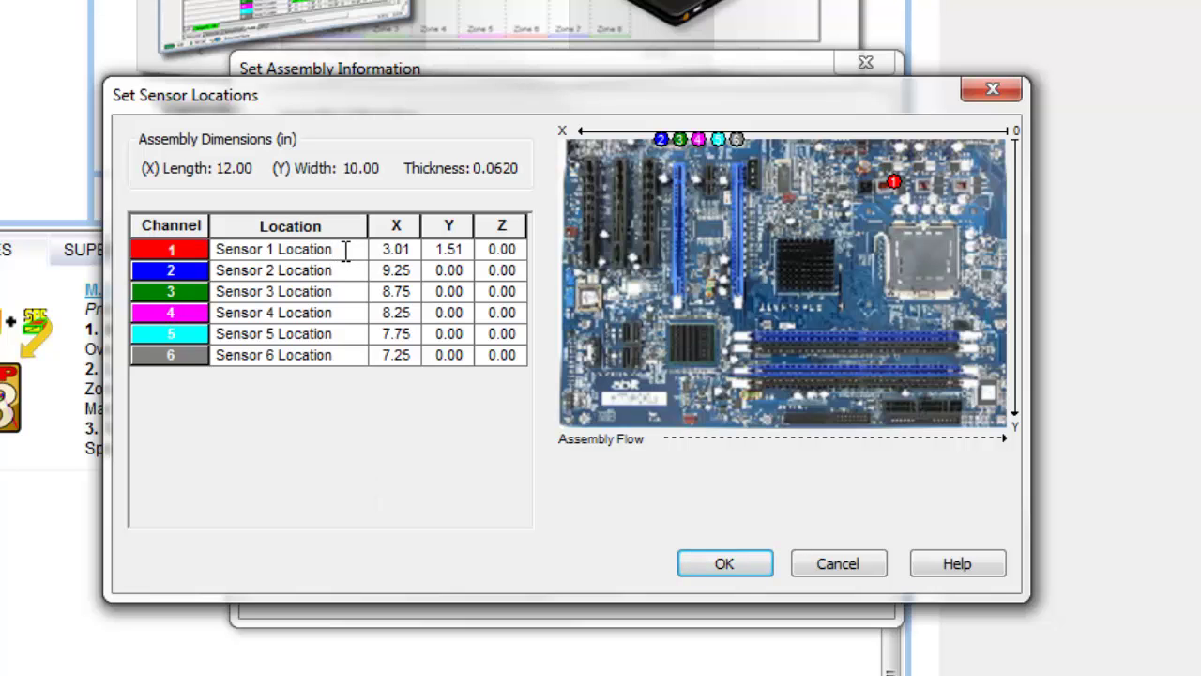
drag(345, 250, 152, 236)
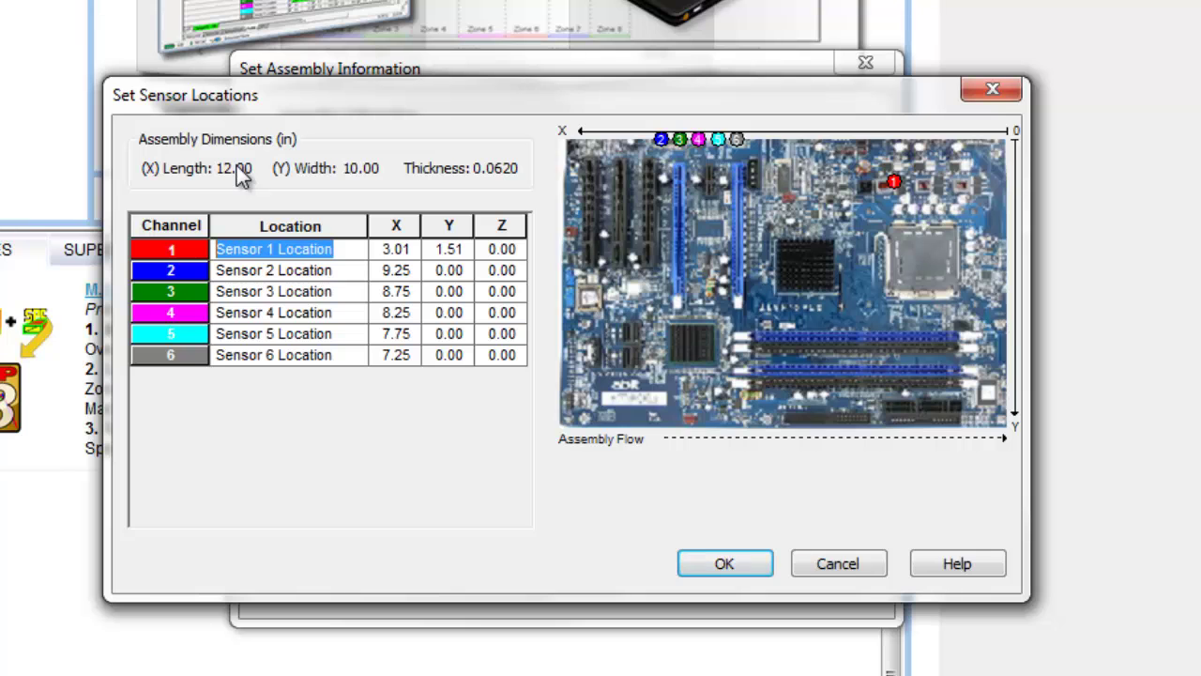
text(Q)
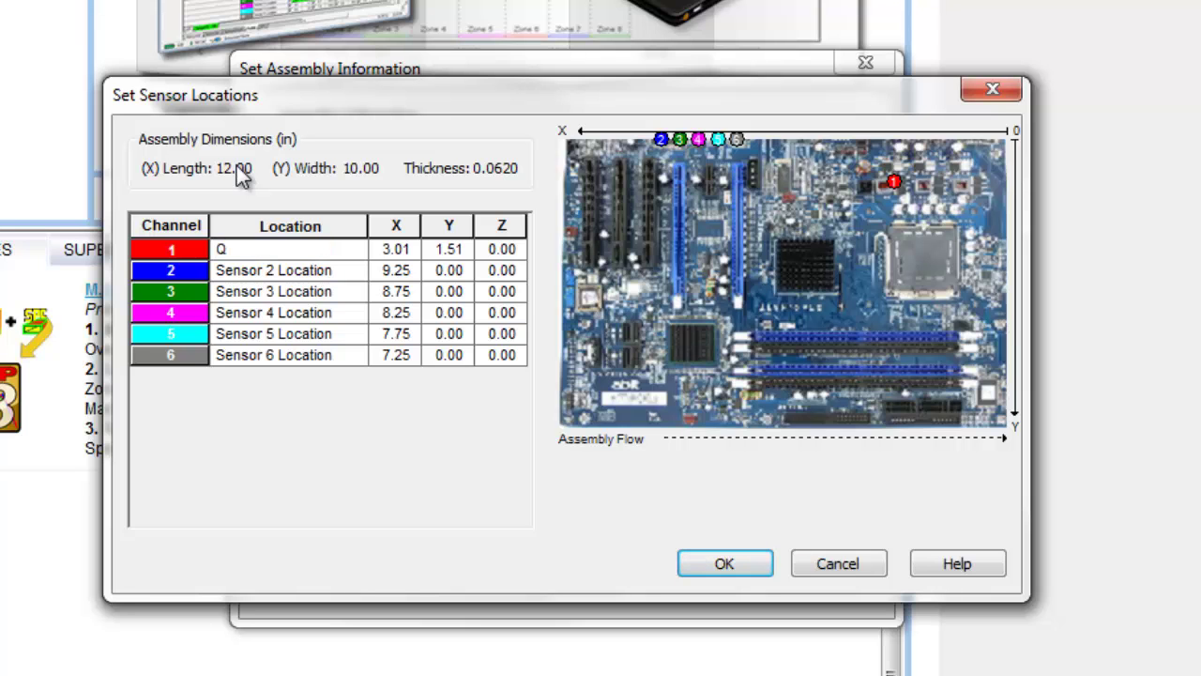
text(150)
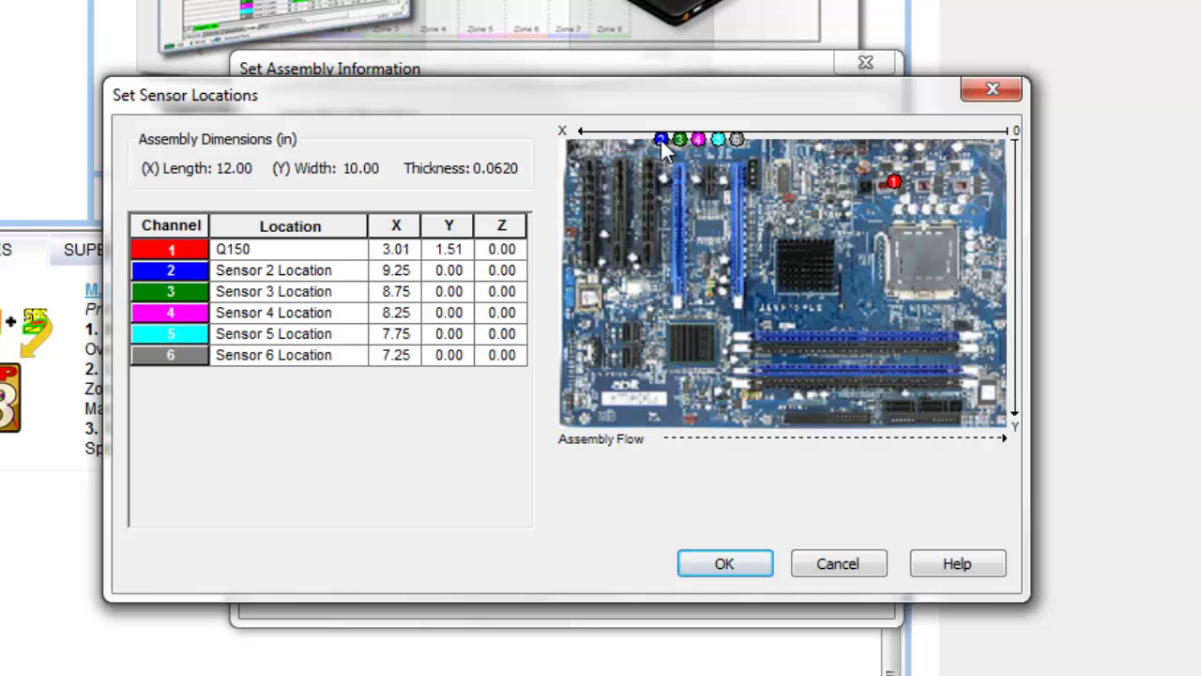
mouse_move(661, 150)
mouse_down()
mouse_move(691, 288)
mouse_move(944, 214)
mouse_move(970, 188)
mouse_up()
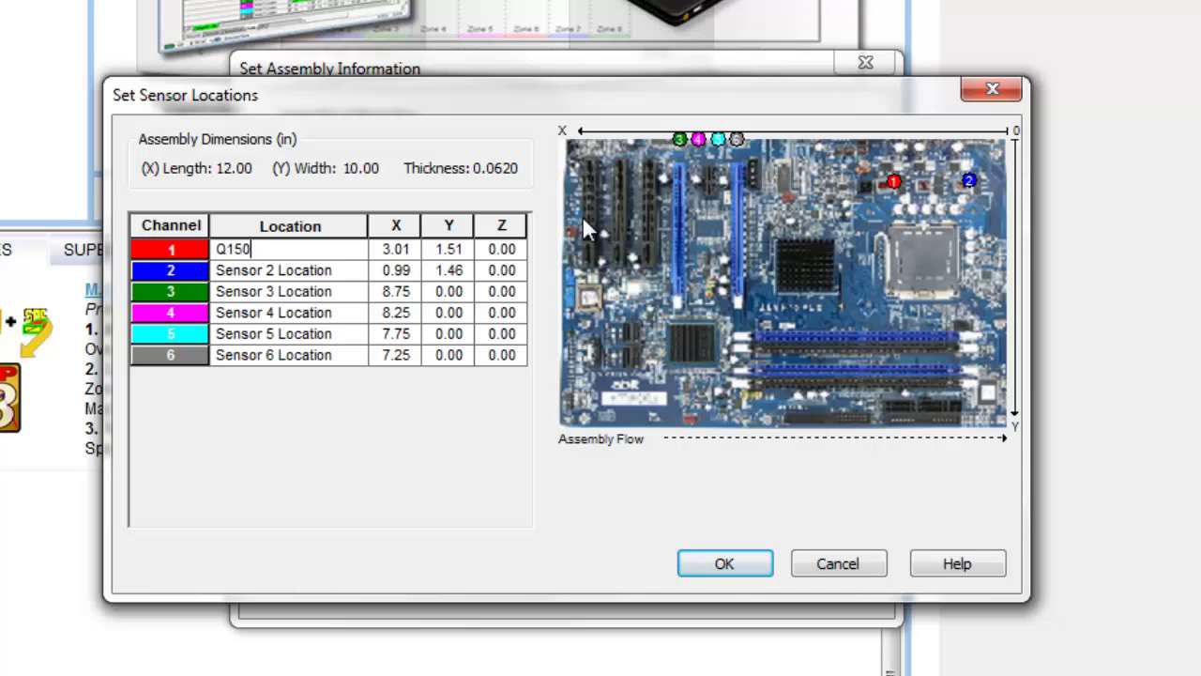
click(347, 272)
drag(347, 273, 37, 252)
text(R)
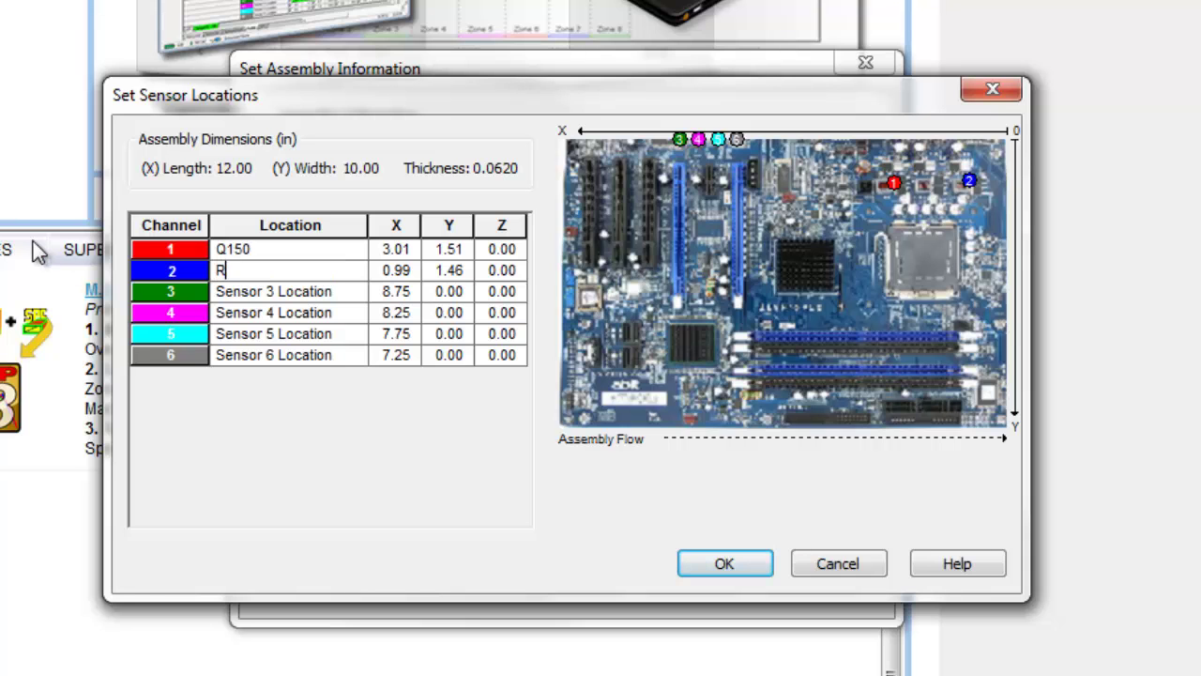
text(123)
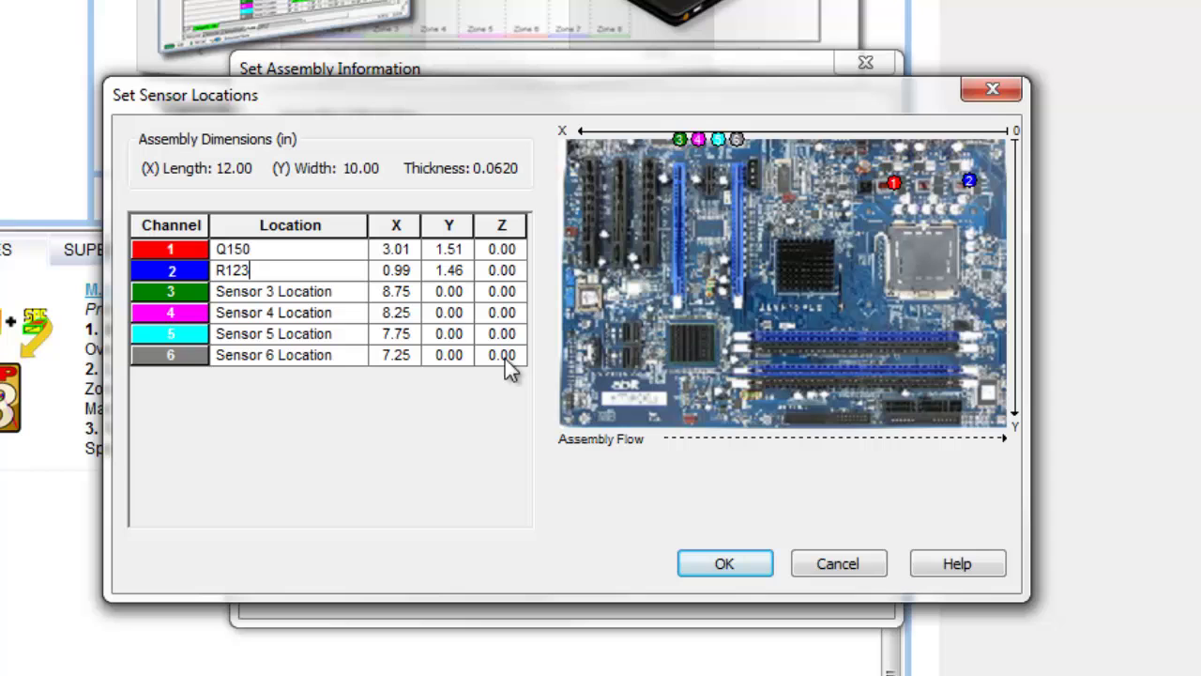
Rename the sensor 3 and sensor 4 locations to CE125 and Q144
click(343, 295)
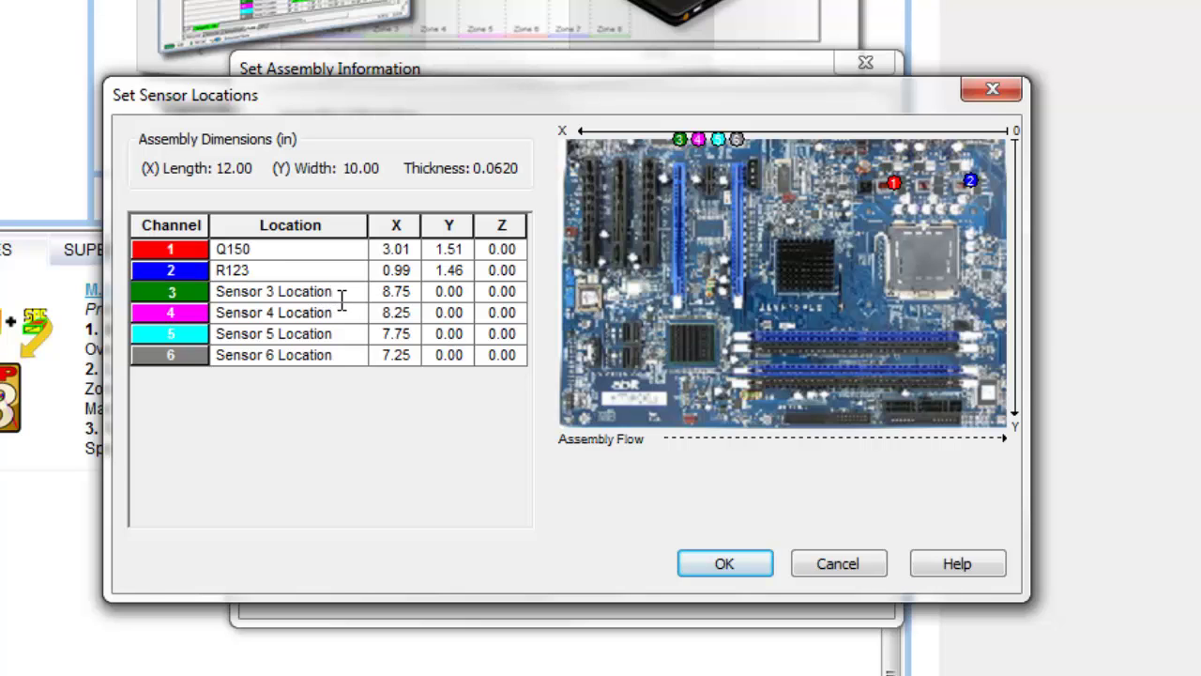
drag(343, 294, 87, 293)
text(CE)
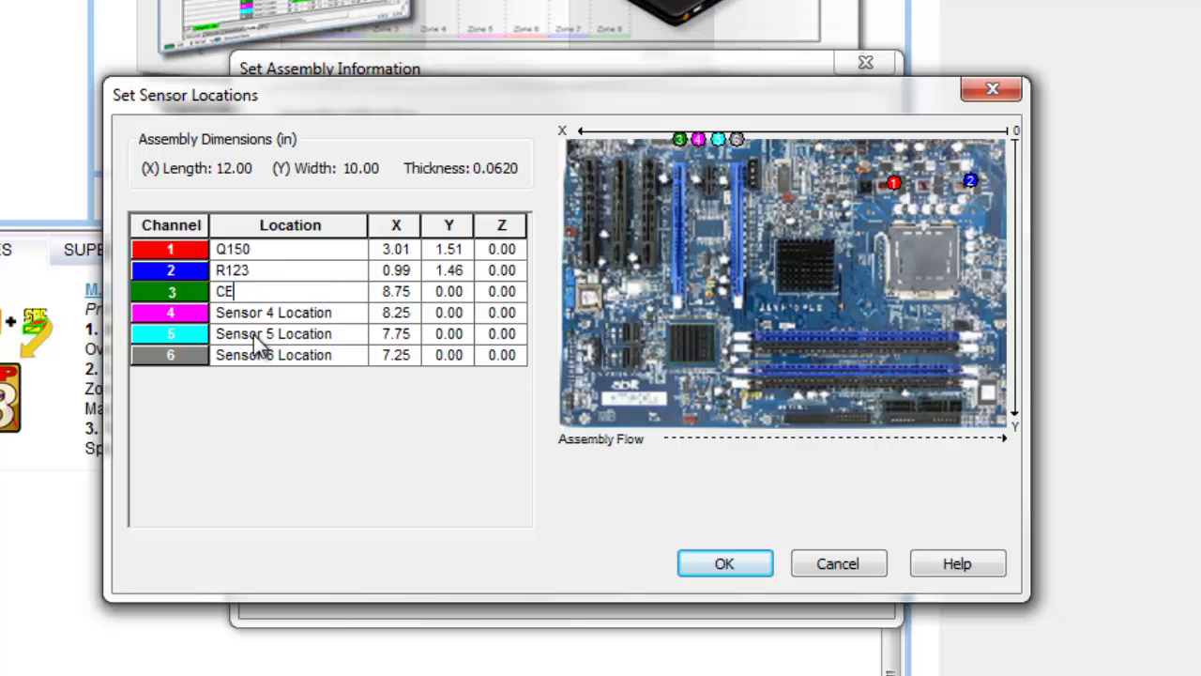
text(125)
click(333, 312)
drag(333, 313, 66, 306)
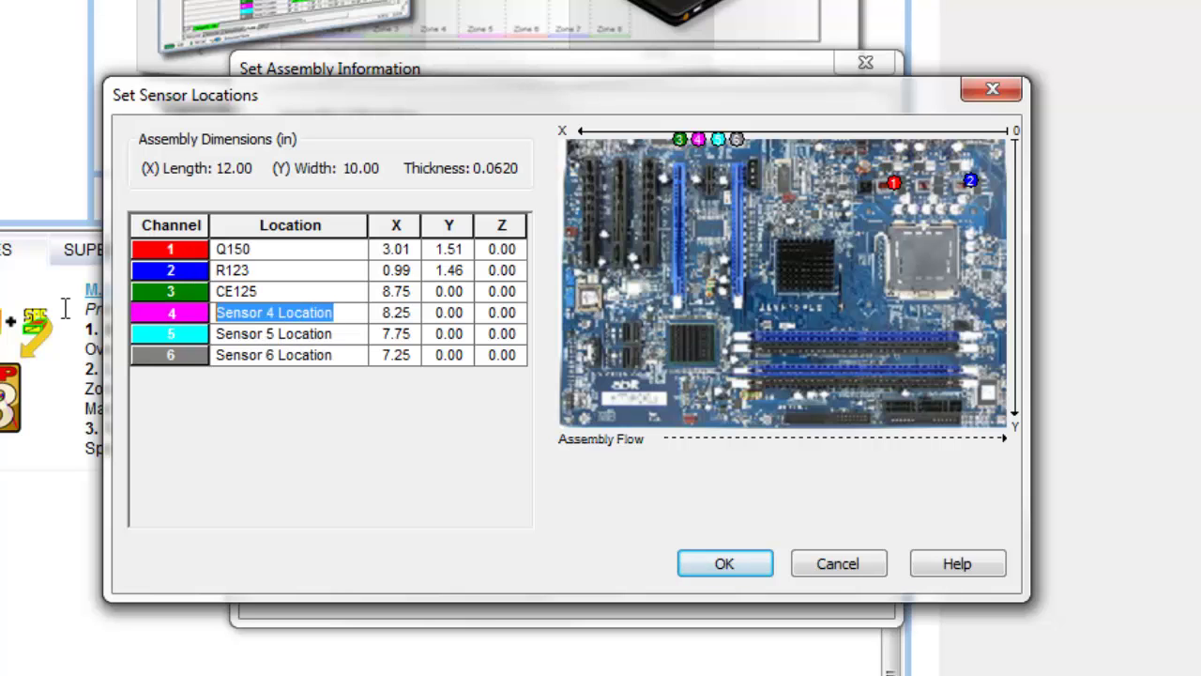
text(Q144)
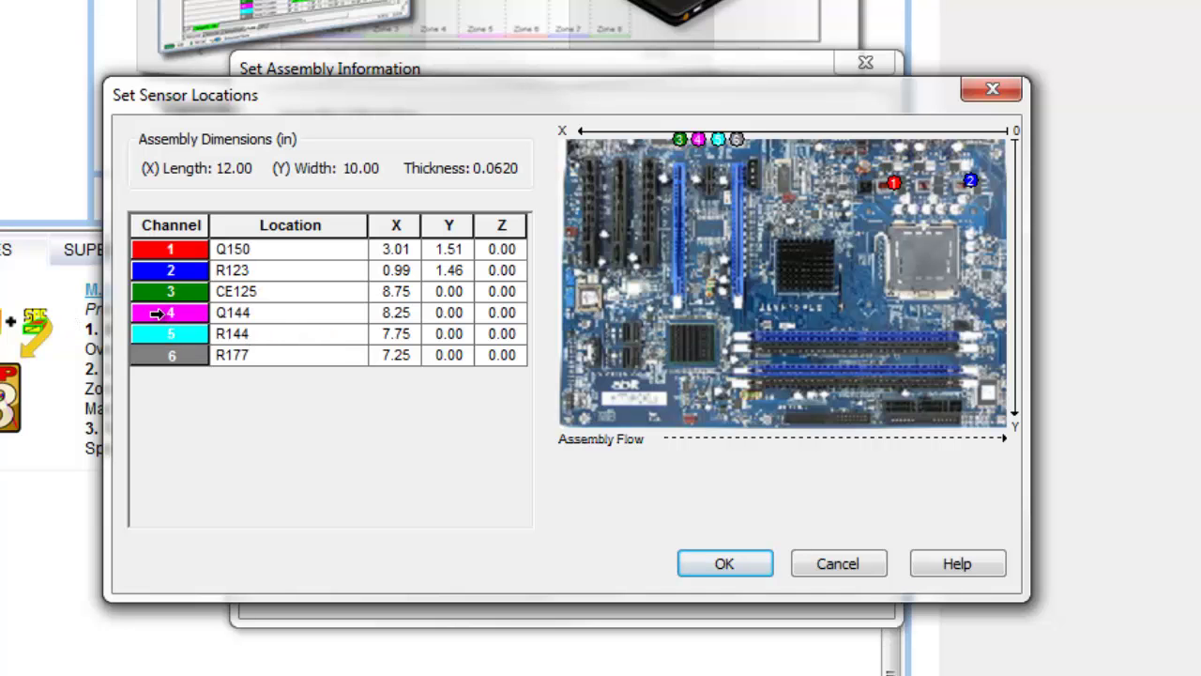
Place sensors 3–6 on the board at (9.45, 5.80), (7.86, 1.55), (7.96, 8.40), (1.17, 6.67)
drag(679, 140, 653, 305)
drag(699, 141, 713, 184)
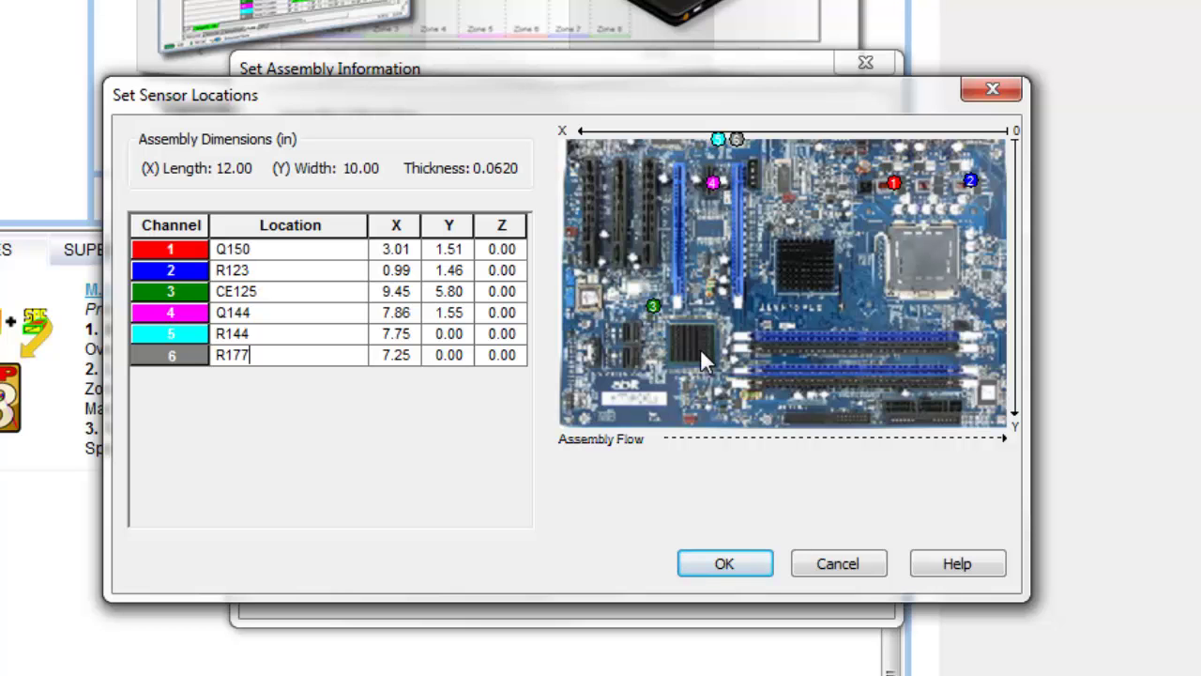
drag(719, 137, 709, 383)
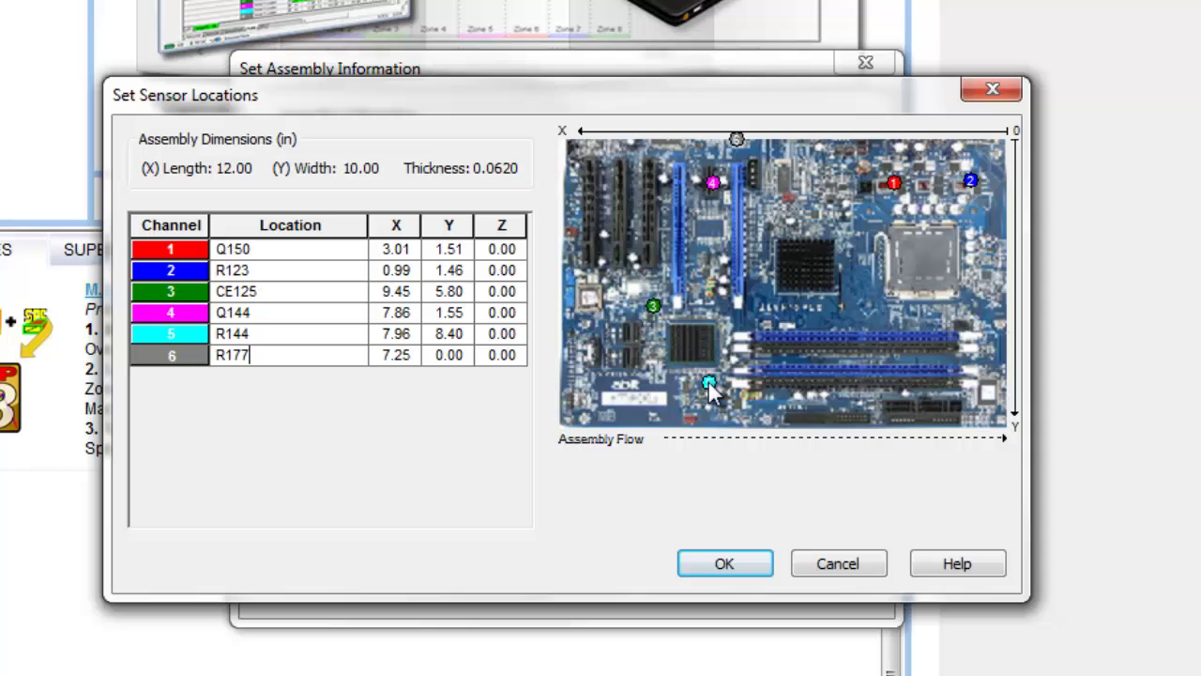
drag(739, 141, 963, 330)
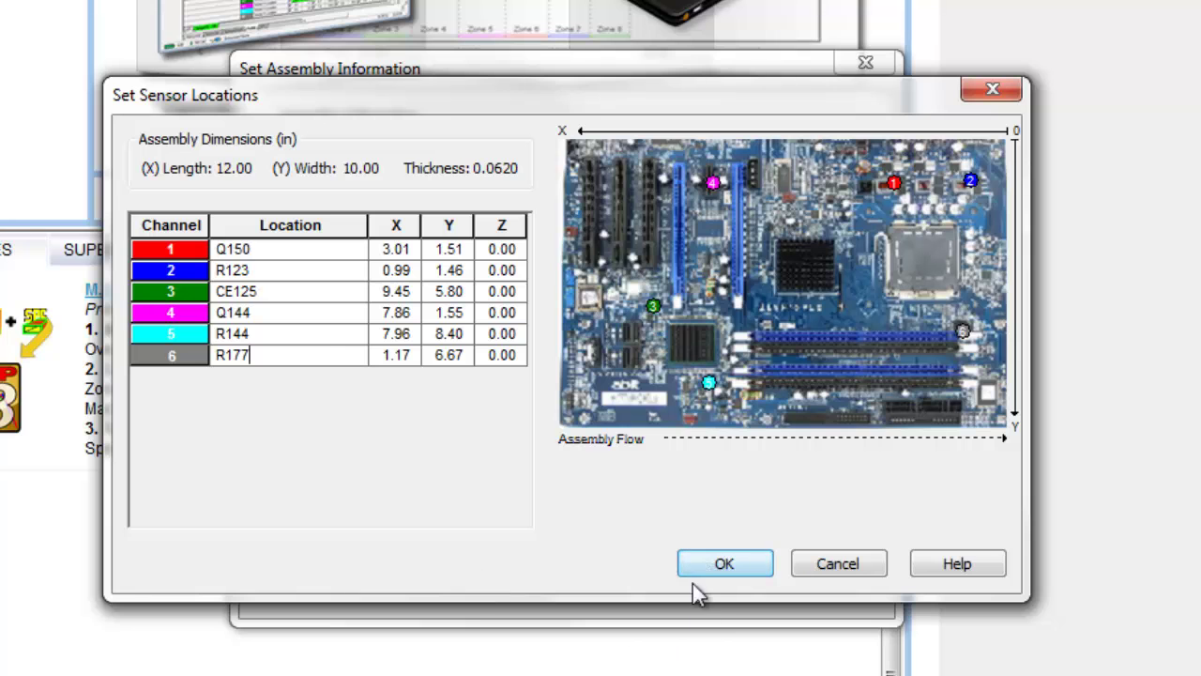
Accept the sensor locations and save the assembly as Motherboard84.xma
click(718, 565)
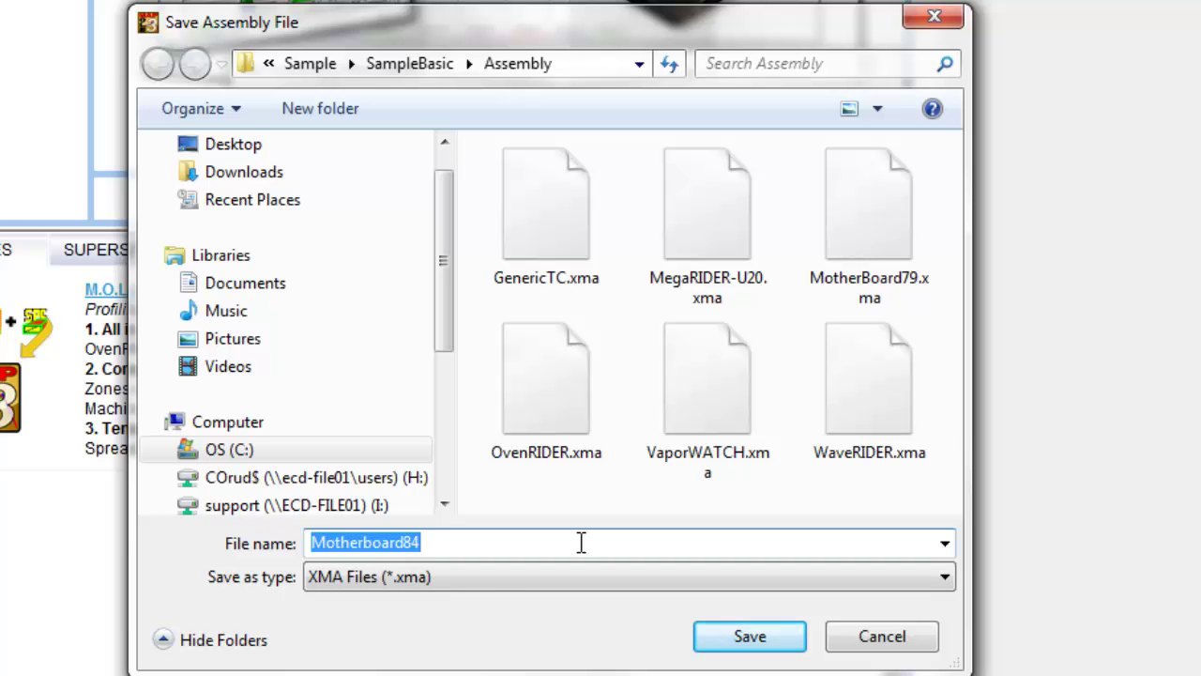
click(748, 638)
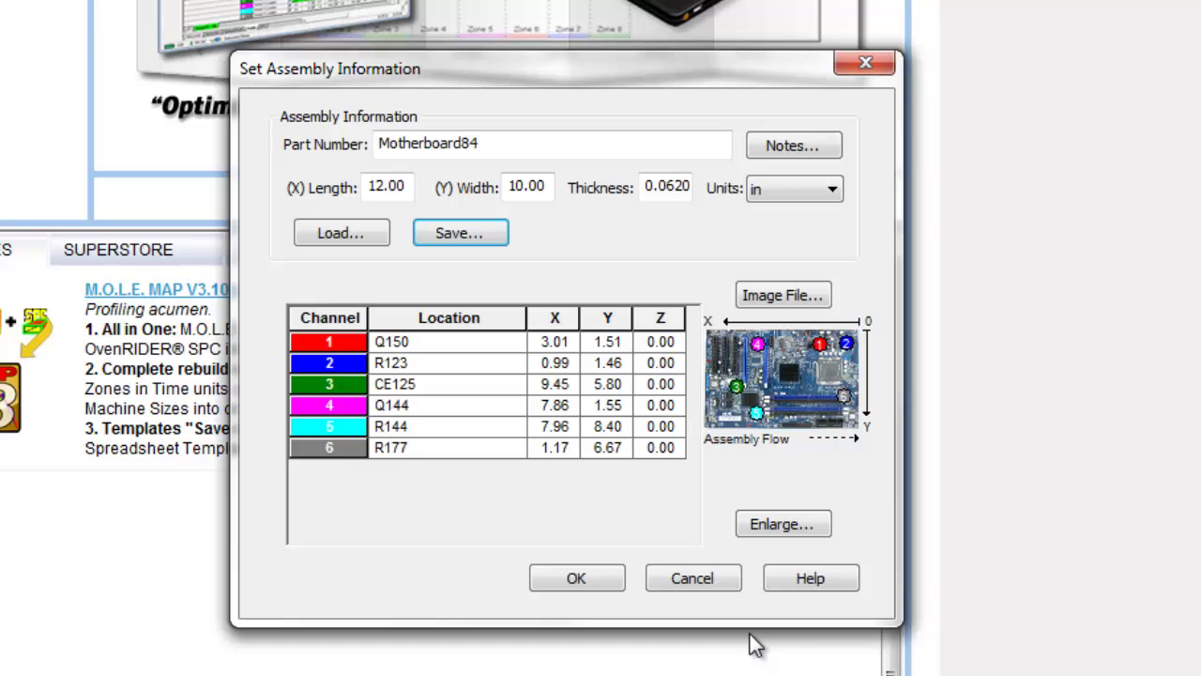
Apply the Motherboard84 assembly to the profile and show slope lines for A1, A4 and A3
click(578, 578)
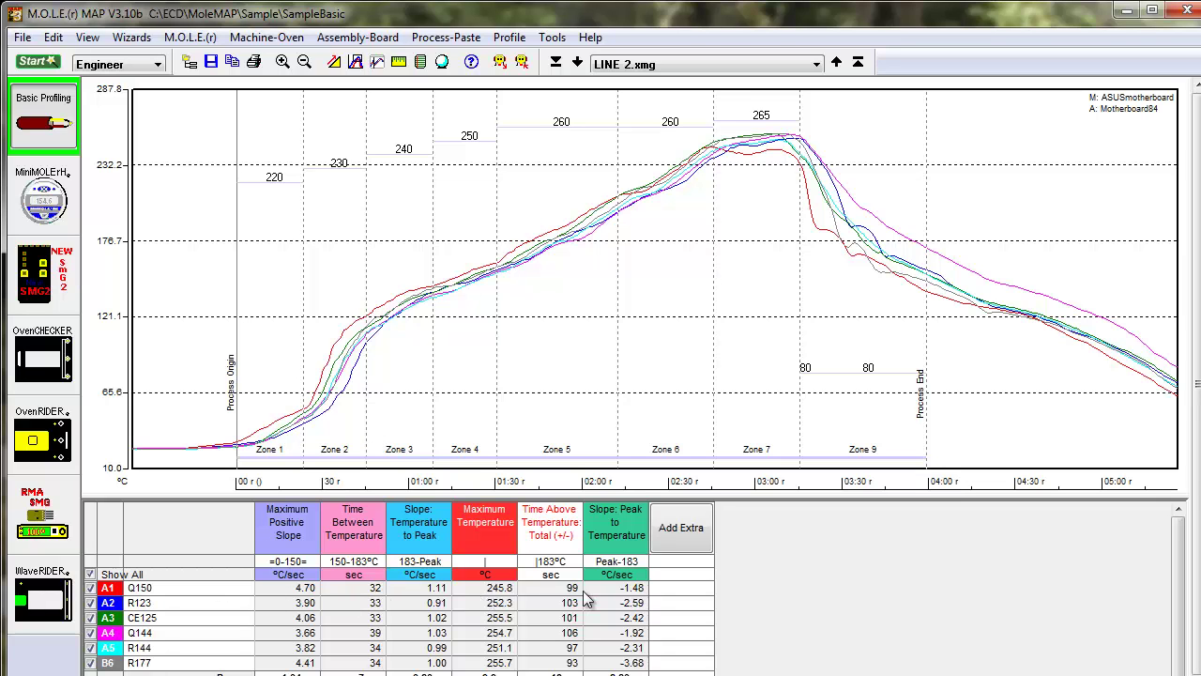
click(619, 589)
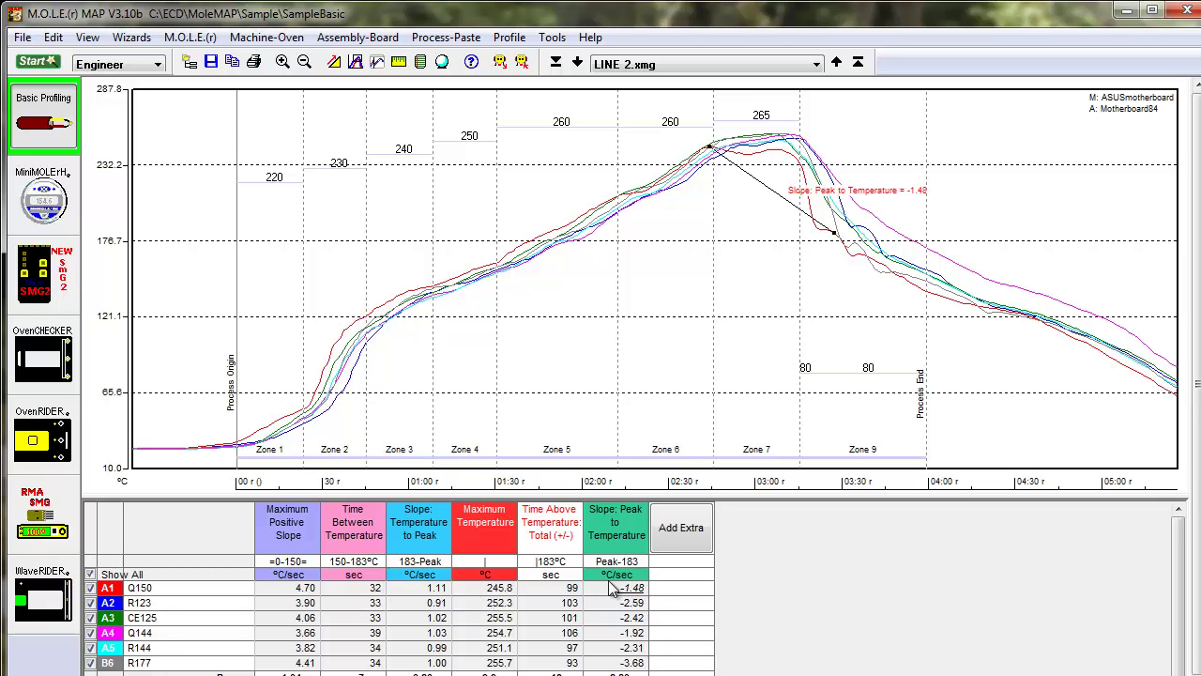
click(297, 633)
click(434, 618)
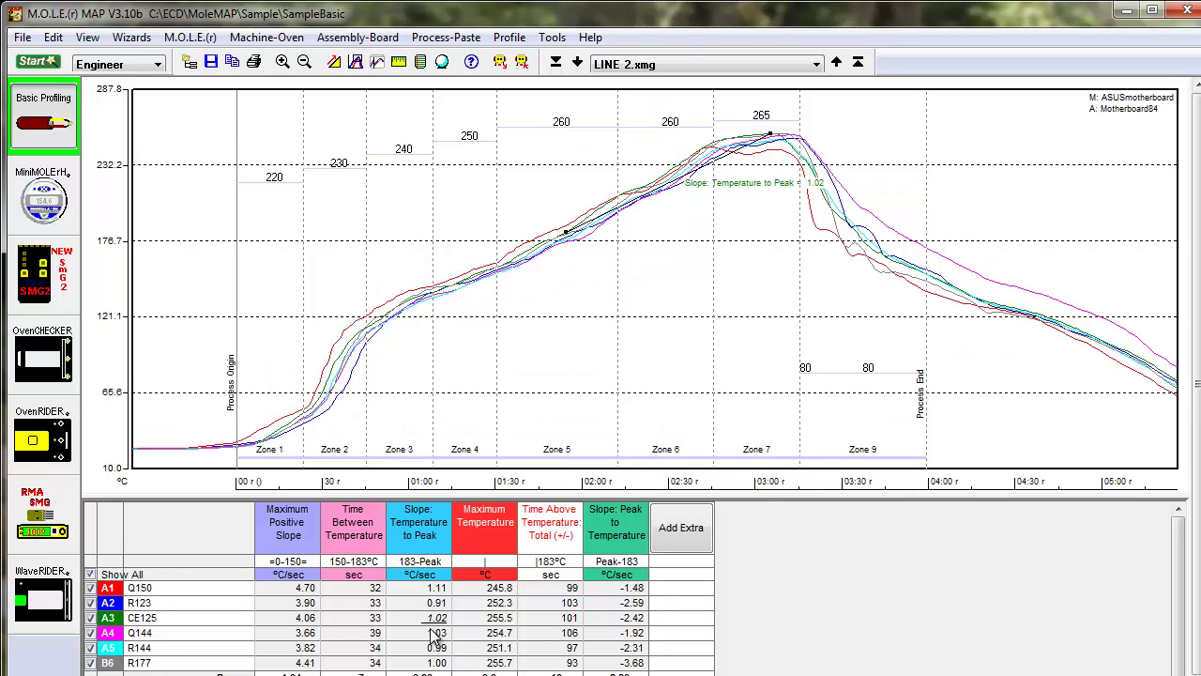
Reload Motherboard84.xma from the Assembly folder through Set Assembly Information
click(366, 42)
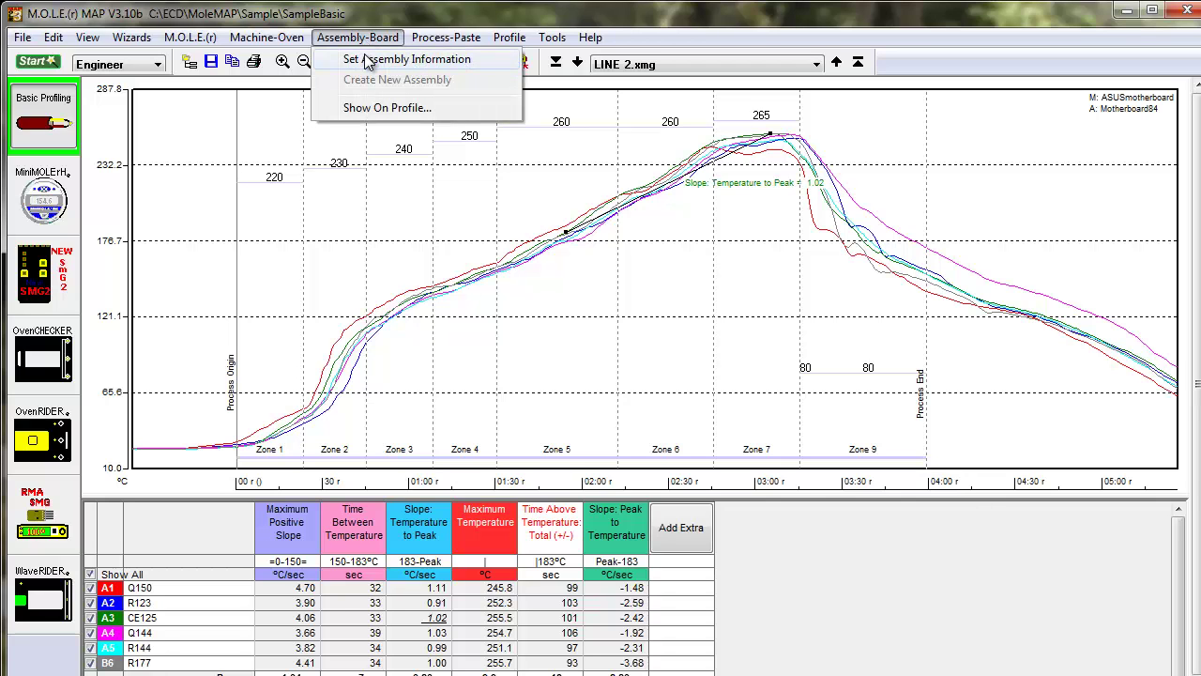
click(369, 60)
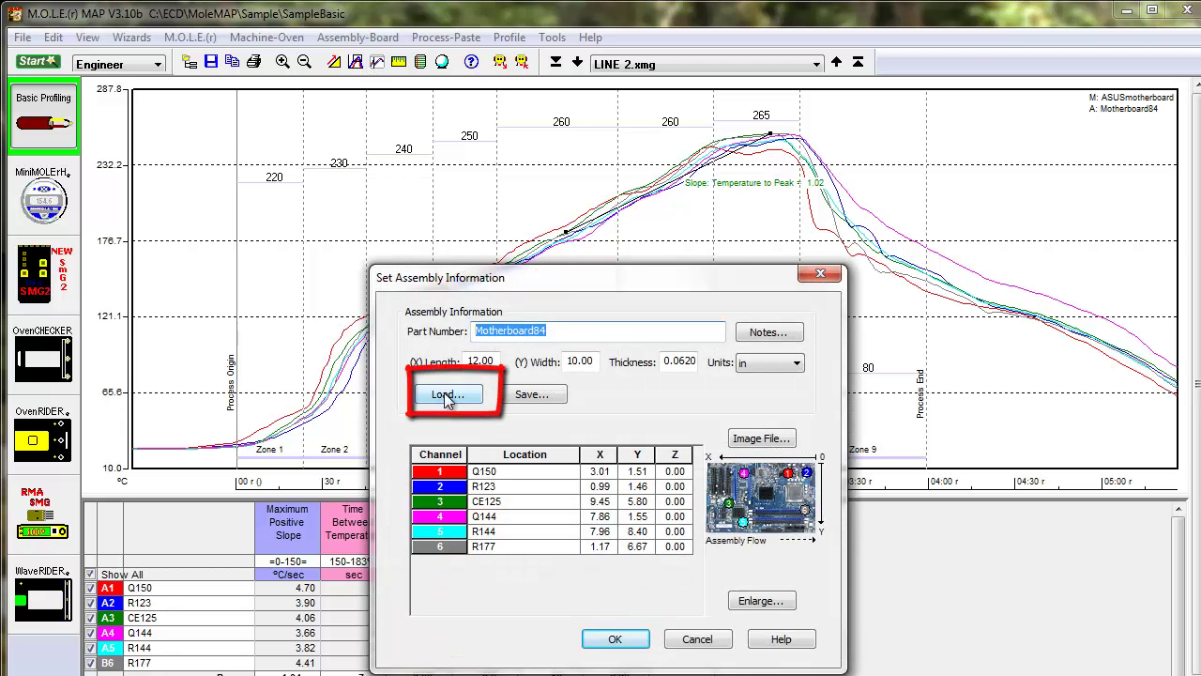
click(444, 392)
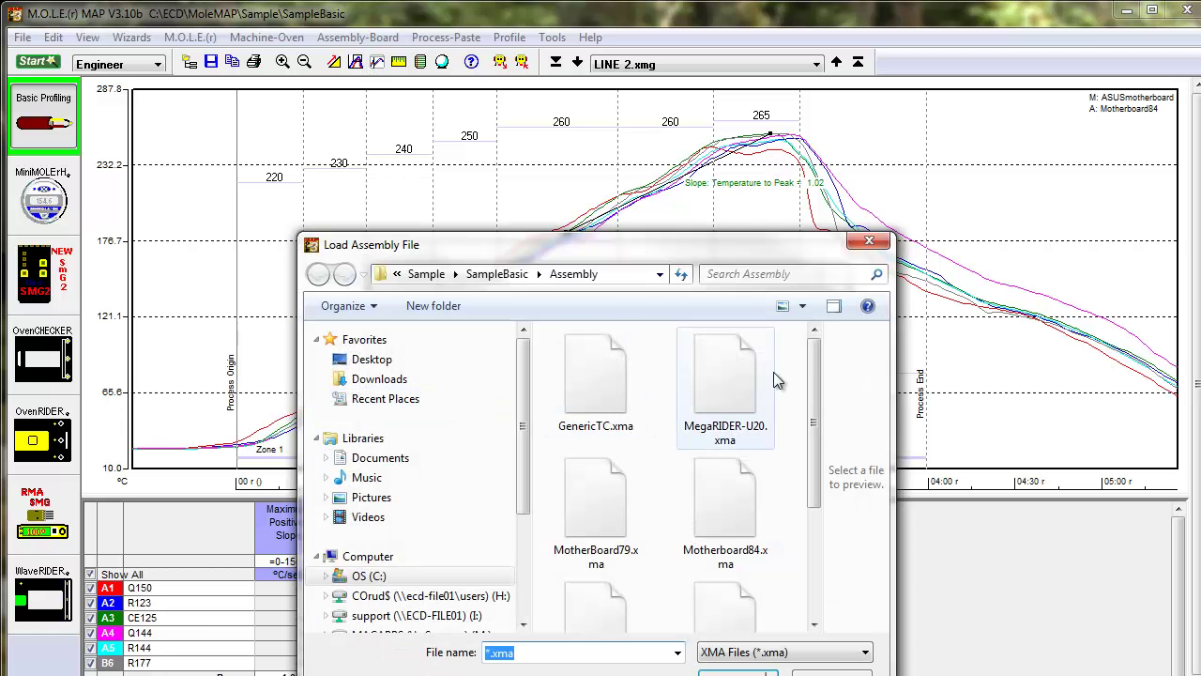
drag(814, 402, 806, 373)
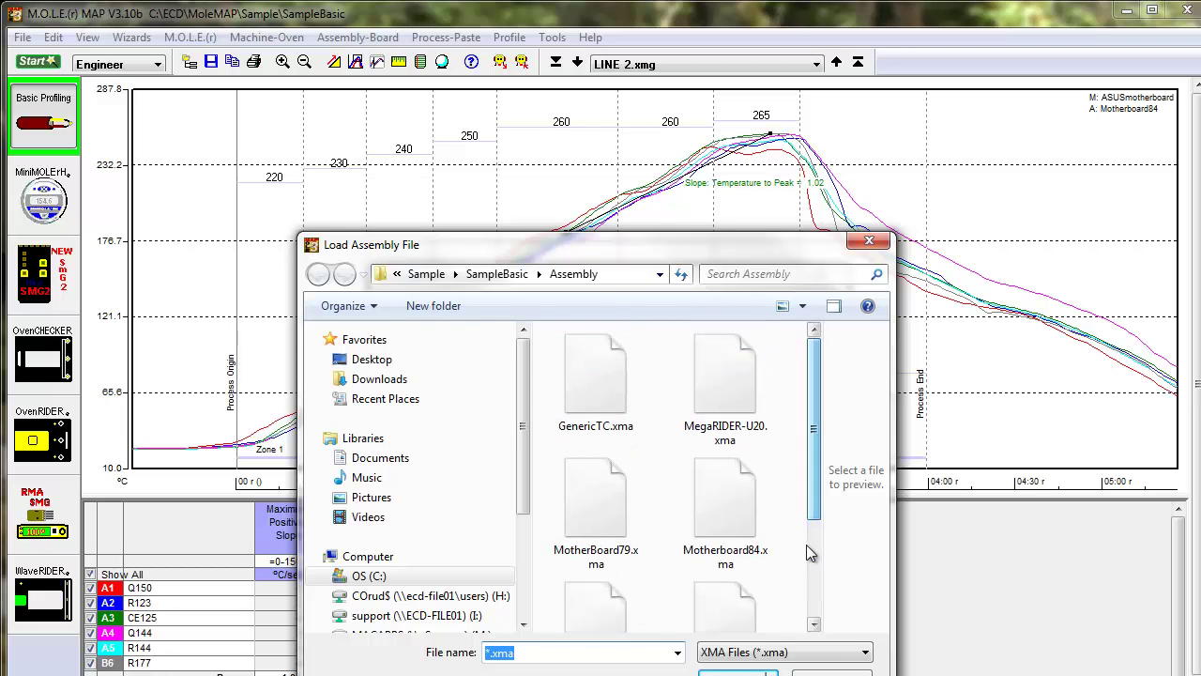
double_click(743, 507)
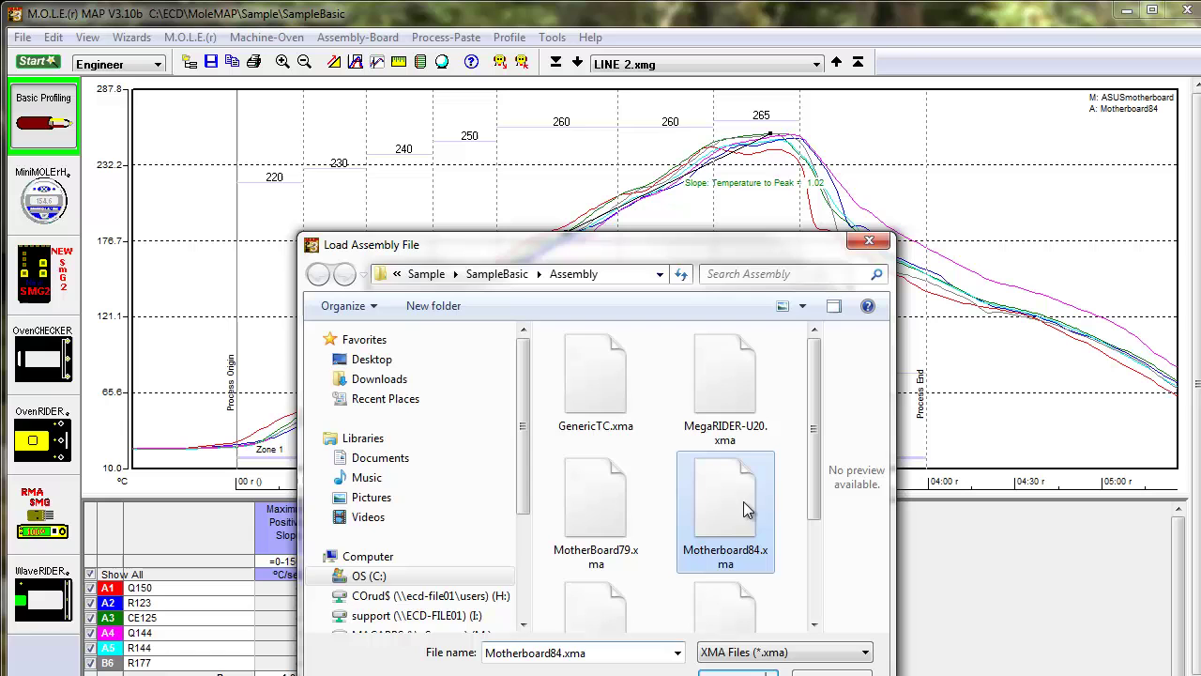